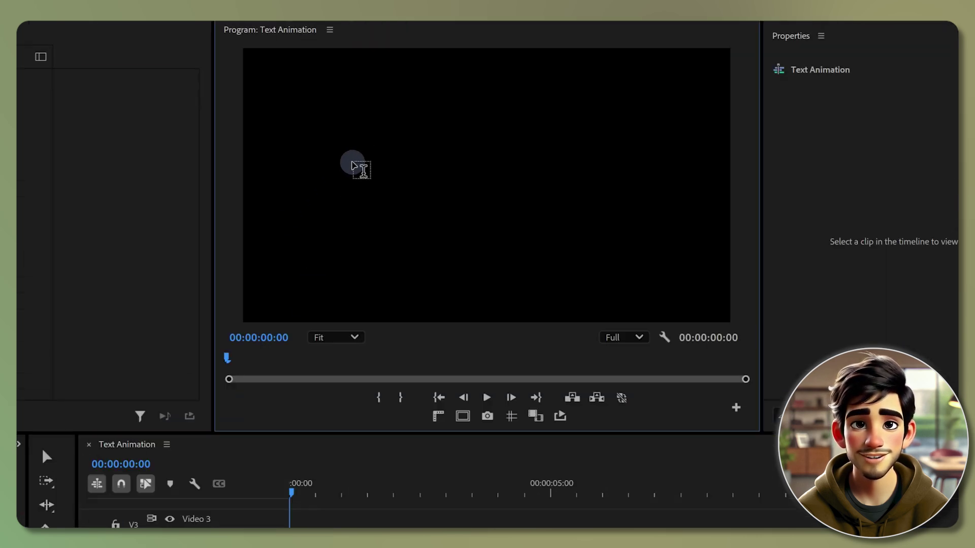
Type 'Smooth' as a new text layer on the black frame and select the word.
click(353, 164)
text(Smooth)
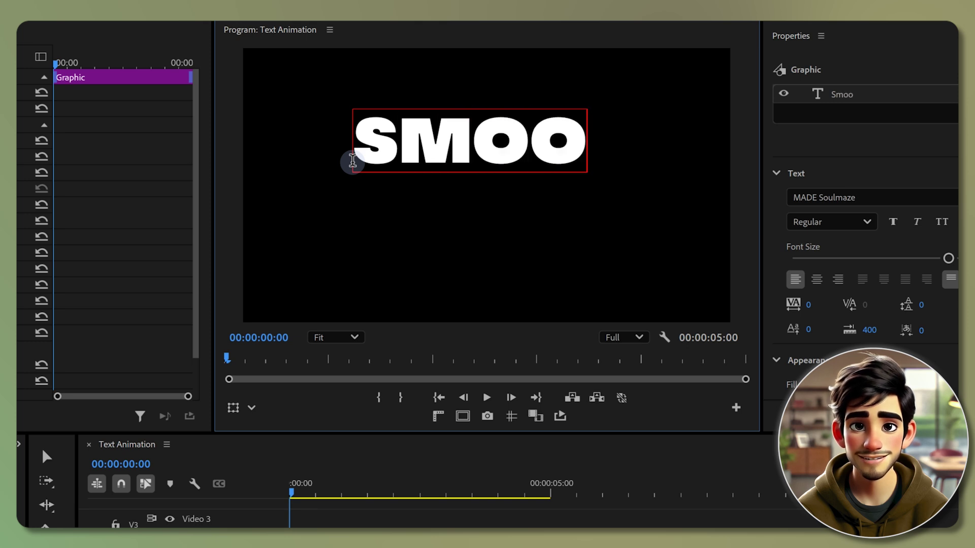
double_click(402, 133)
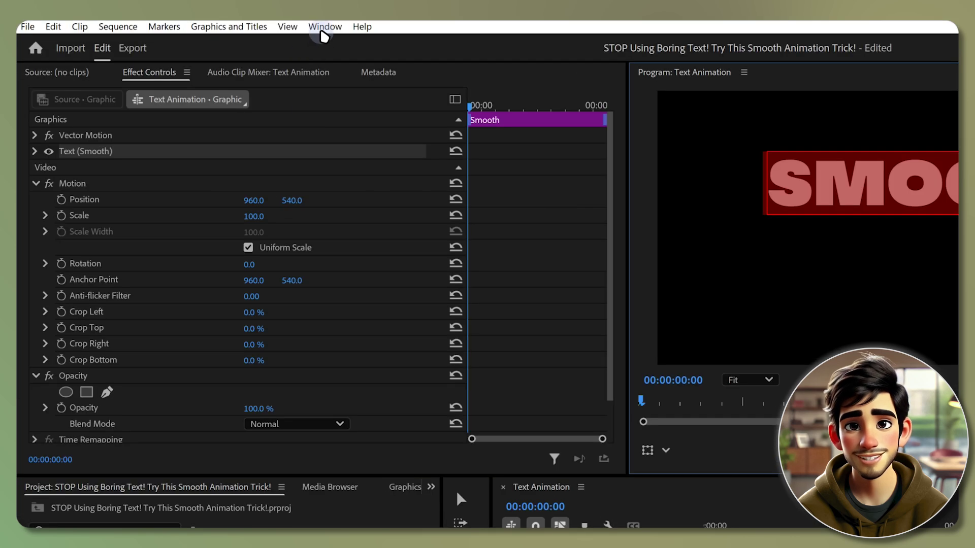
Centre the SMOOTH title horizontally and vertically from the Properties panel.
click(323, 28)
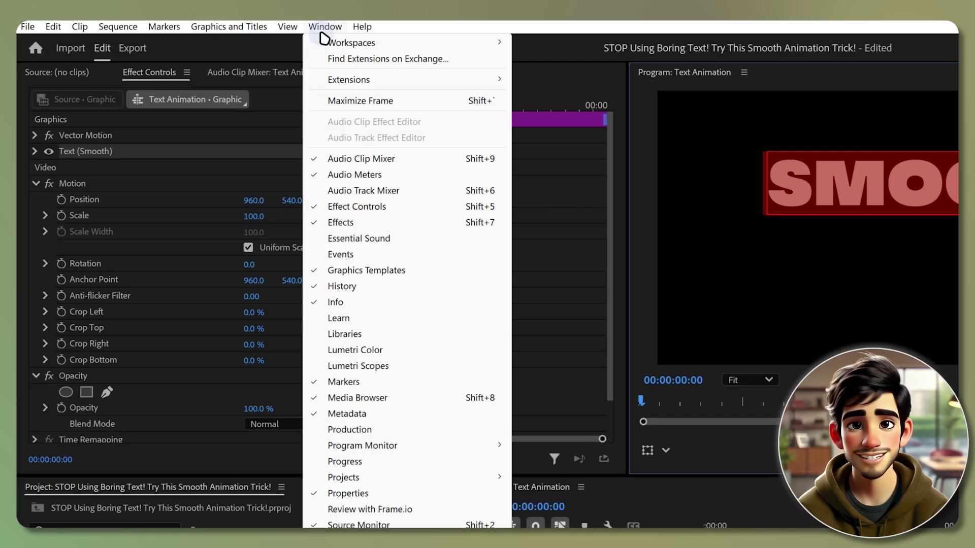
click(348, 493)
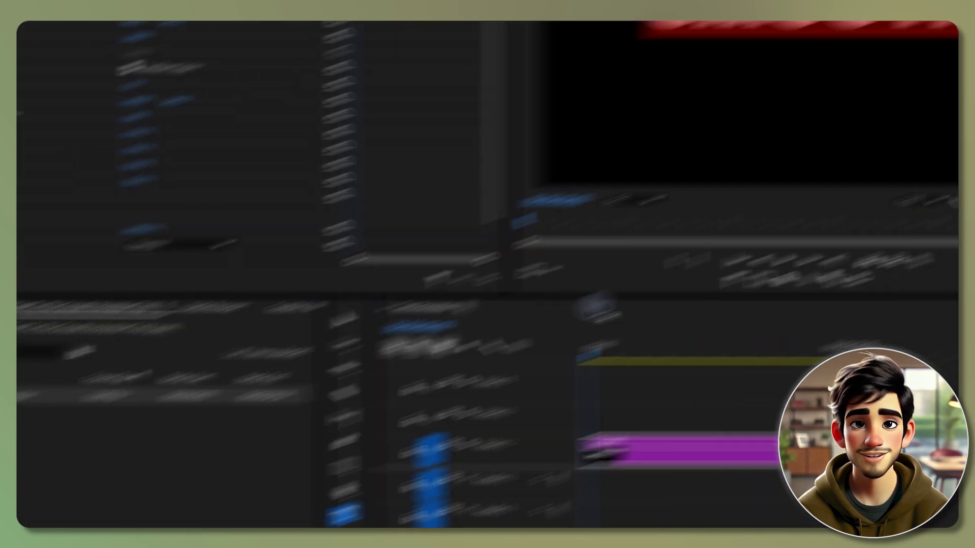
scroll(733, 280, down, 4)
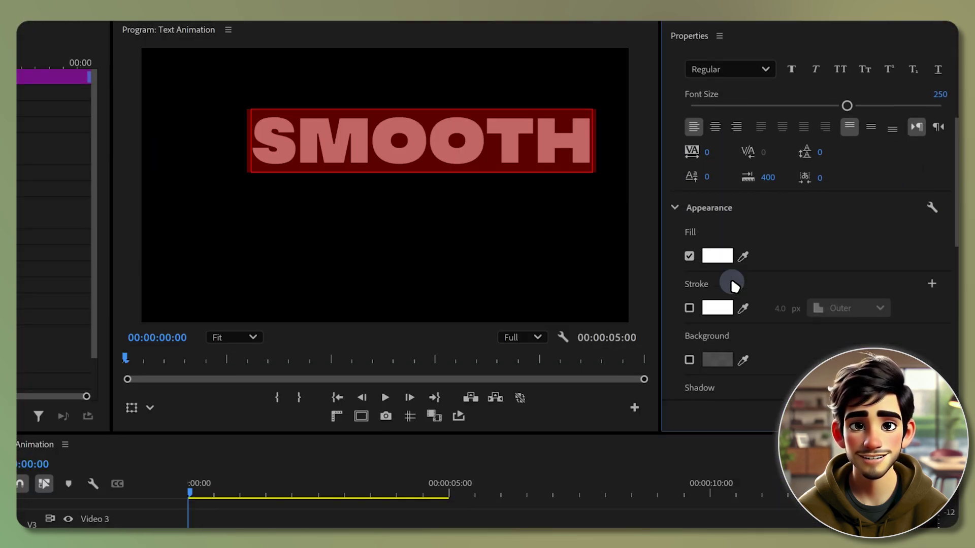
scroll(735, 286, down, 8)
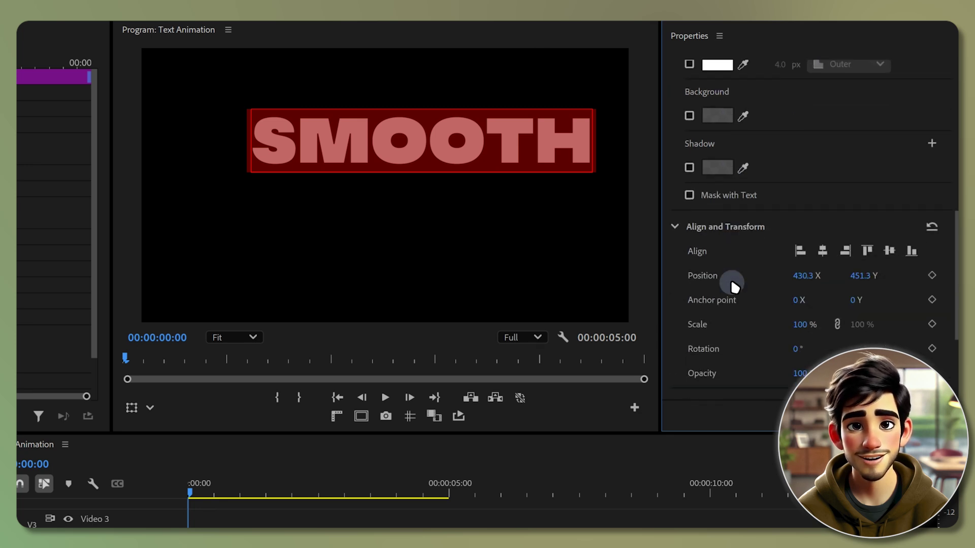
scroll(733, 283, down, 1)
click(825, 236)
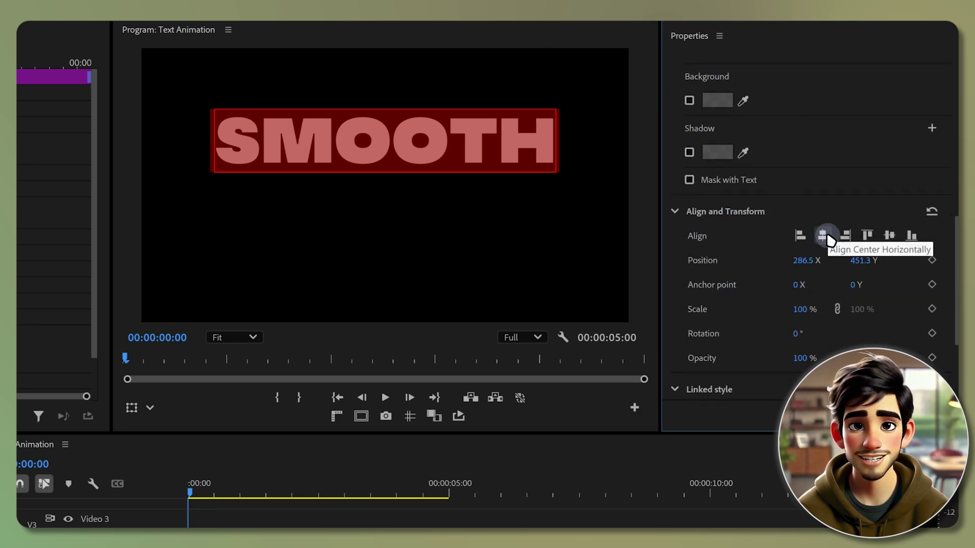
click(889, 235)
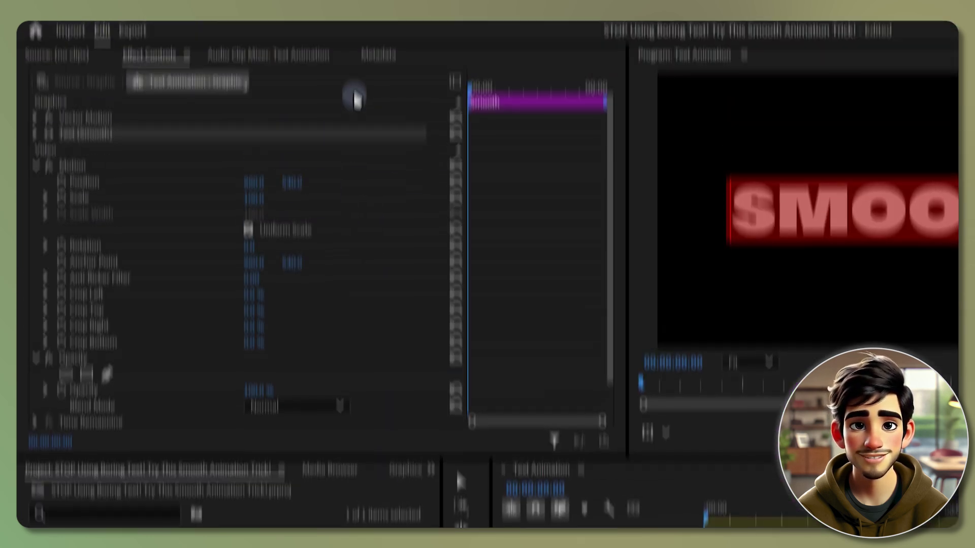
click(325, 25)
Find Transform in the Effects panel, apply it to the Smooth clip, and enable Position keyframing.
click(345, 222)
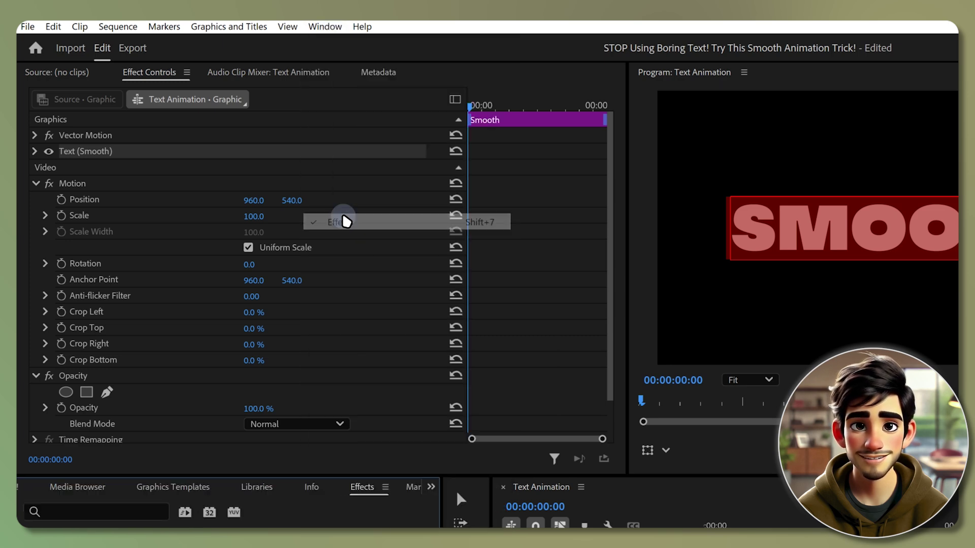
click(127, 512)
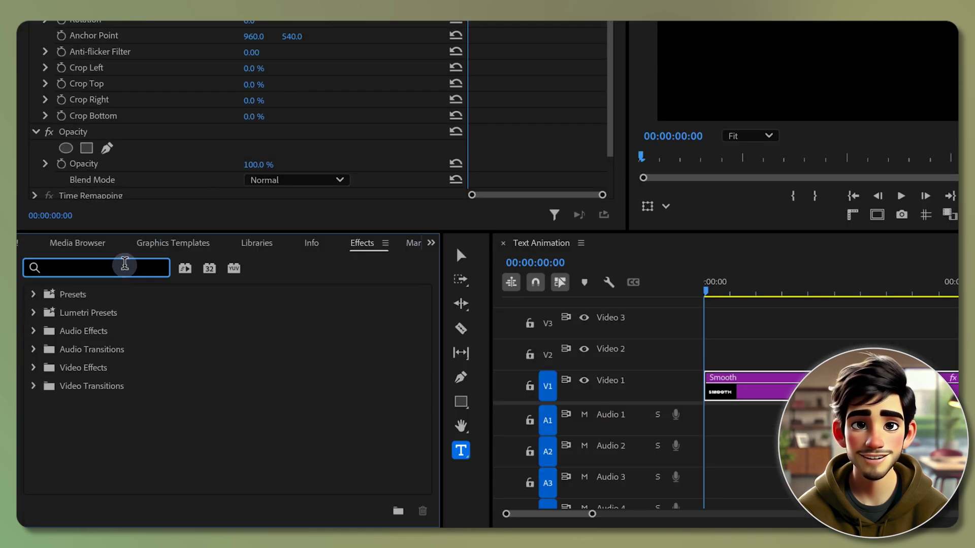
text(Transform)
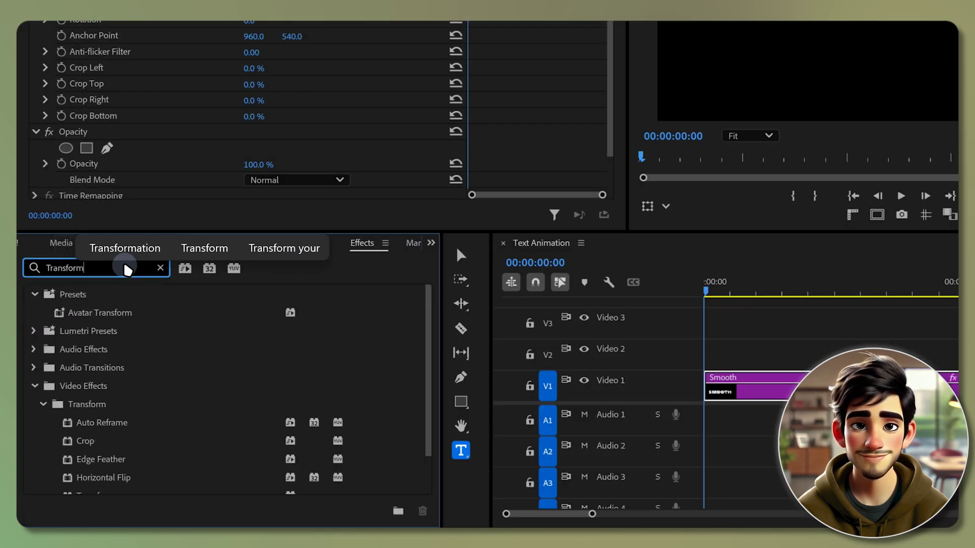
scroll(150, 342, down, 2)
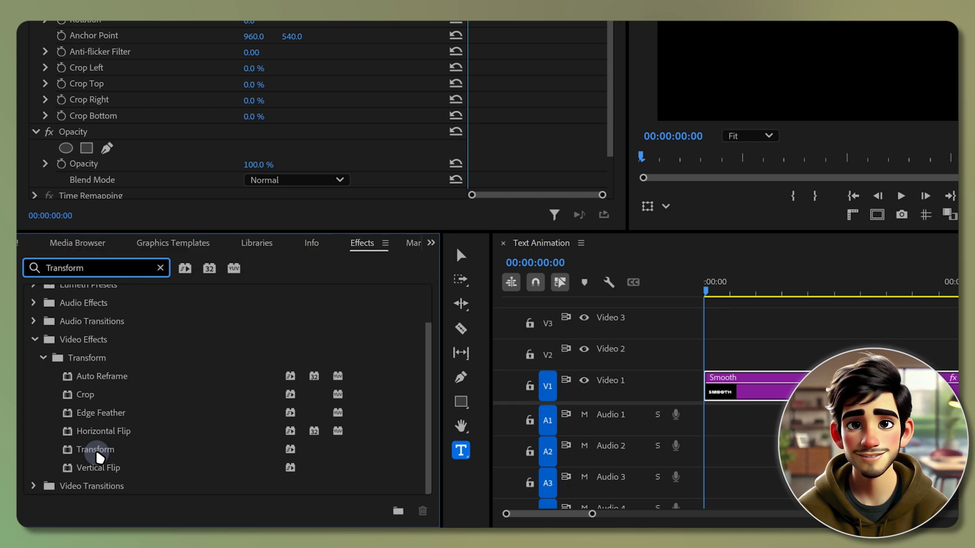
drag(97, 450, 801, 381)
click(461, 380)
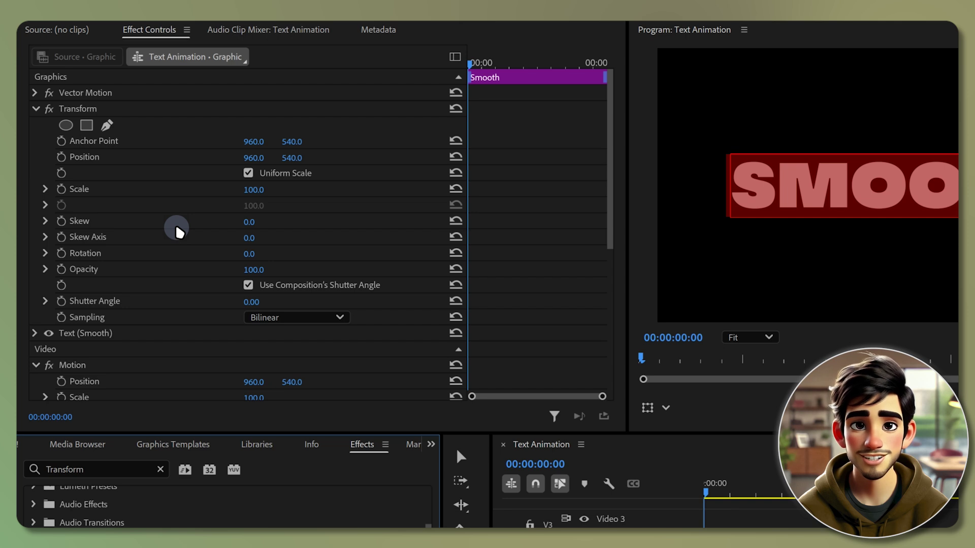
click(61, 157)
Set starting Transform keyframes at Position Y 640 and Opacity 0.
click(62, 269)
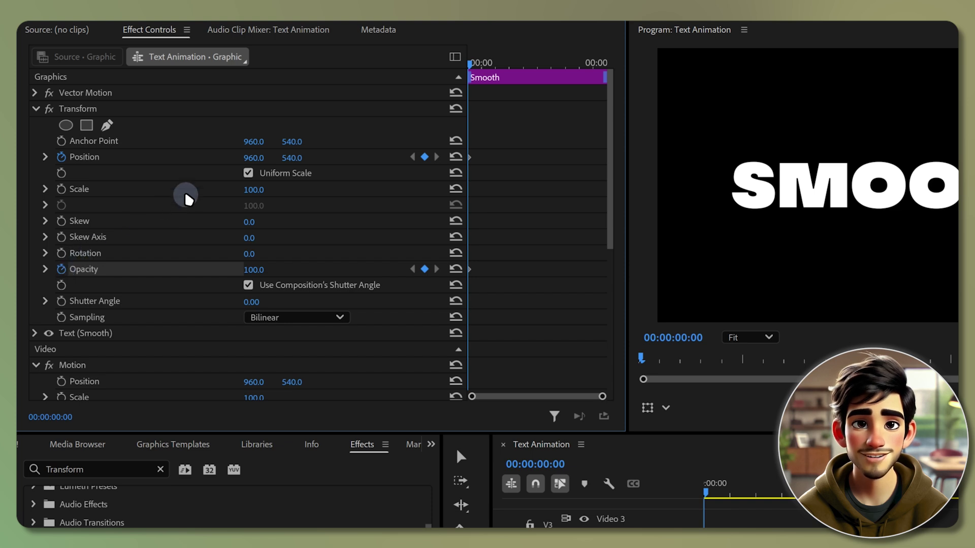
click(299, 154)
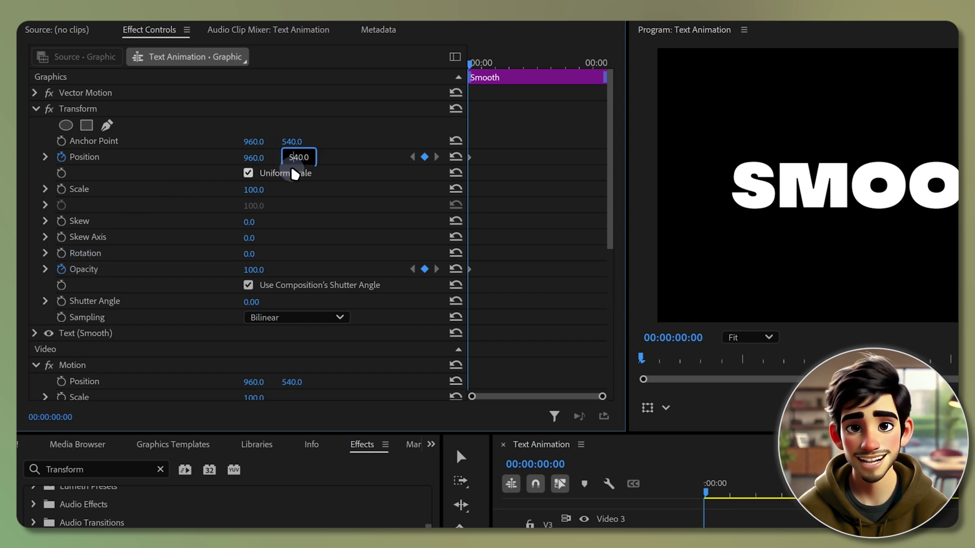
text(640.0)
key(Return)
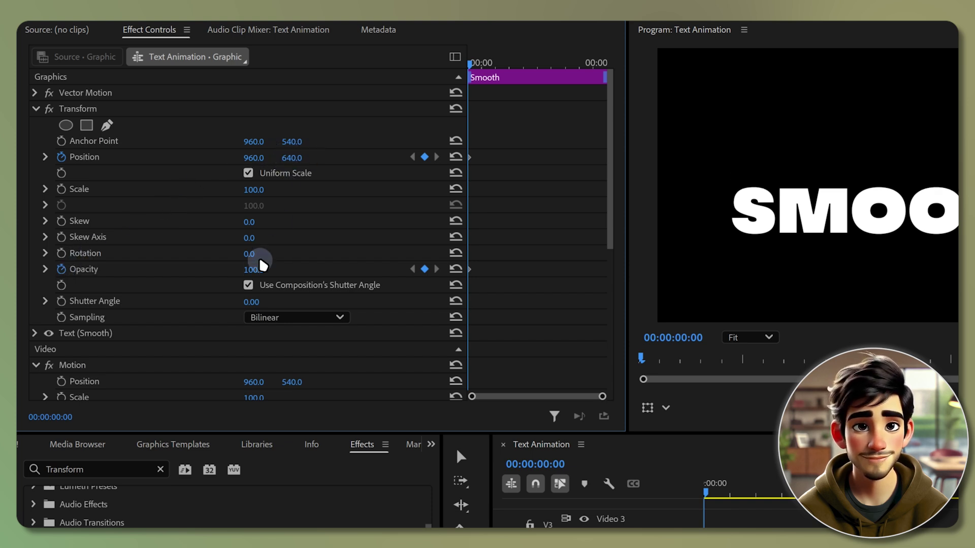
click(264, 270)
text(0)
key(Return)
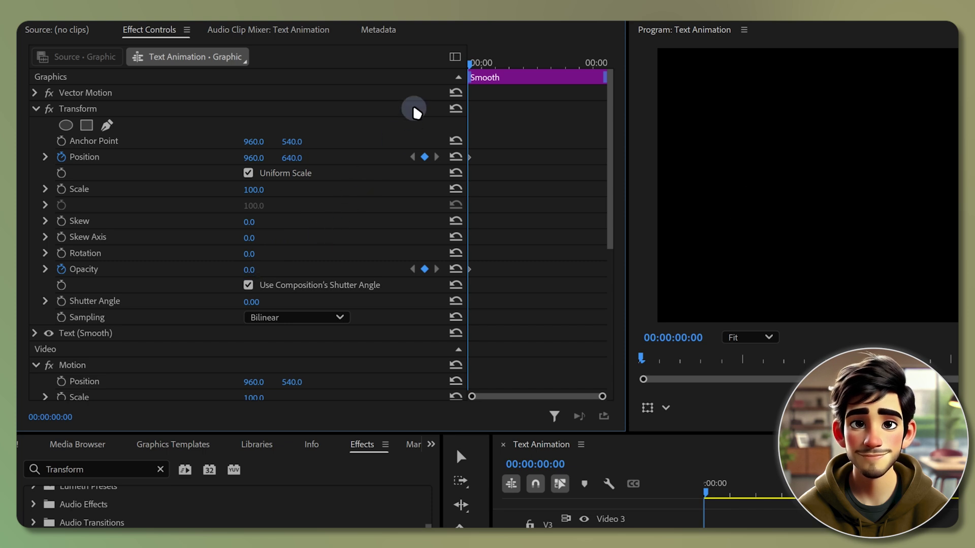
At one second, restore Position 960, 540 and Opacity 100, then select those keyframes.
drag(468, 60, 497, 62)
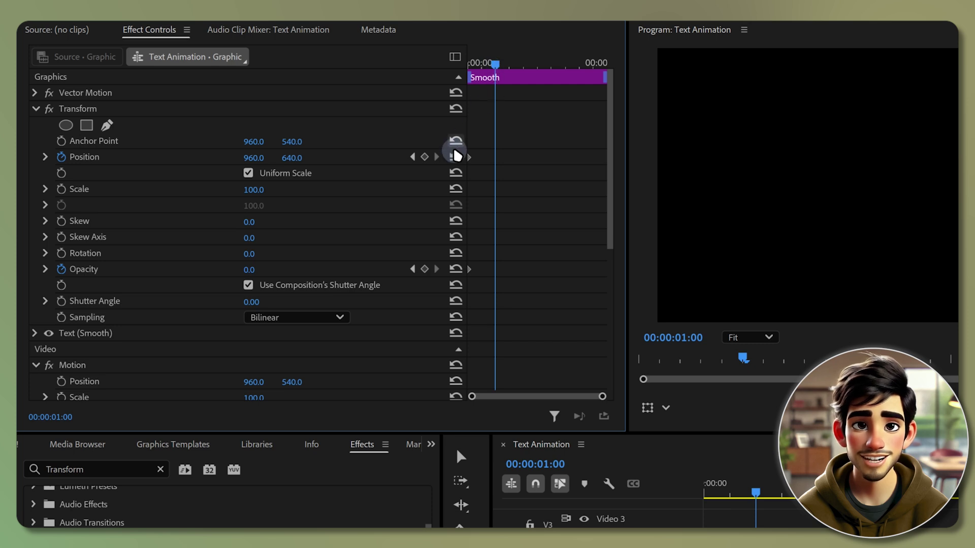
click(456, 269)
drag(505, 280, 438, 144)
right_click(492, 273)
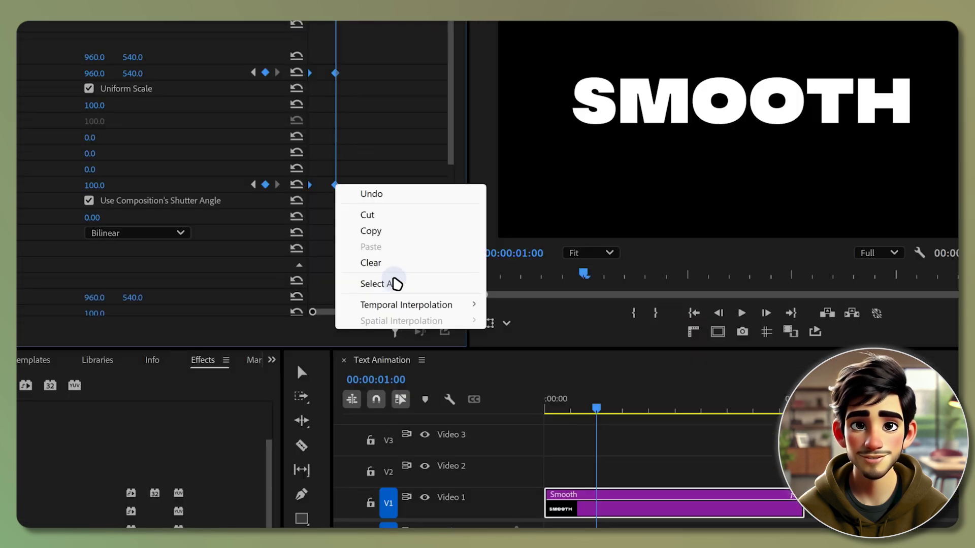
Apply Ease In to the one-second keyframes and Ease Out to the starting keyframes.
mouse_move(641, 396)
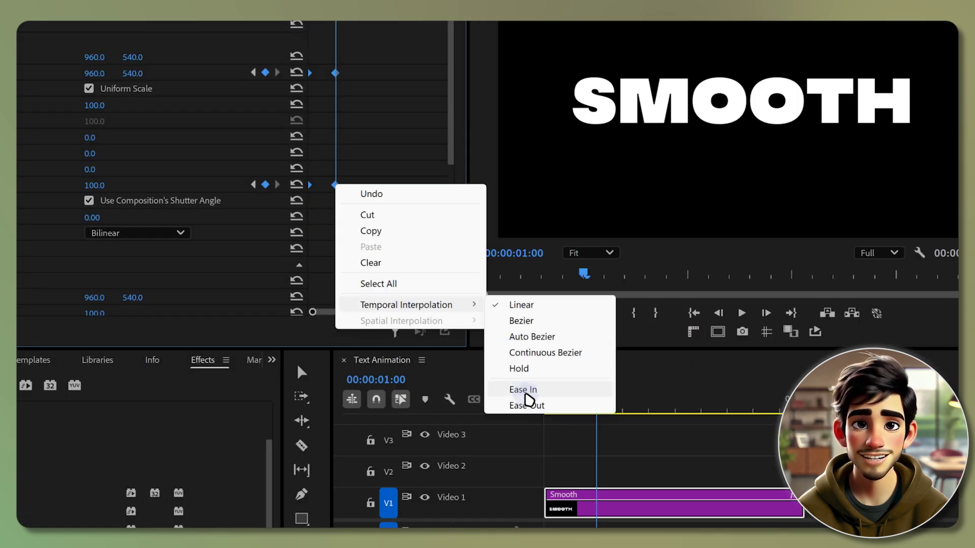
click(525, 392)
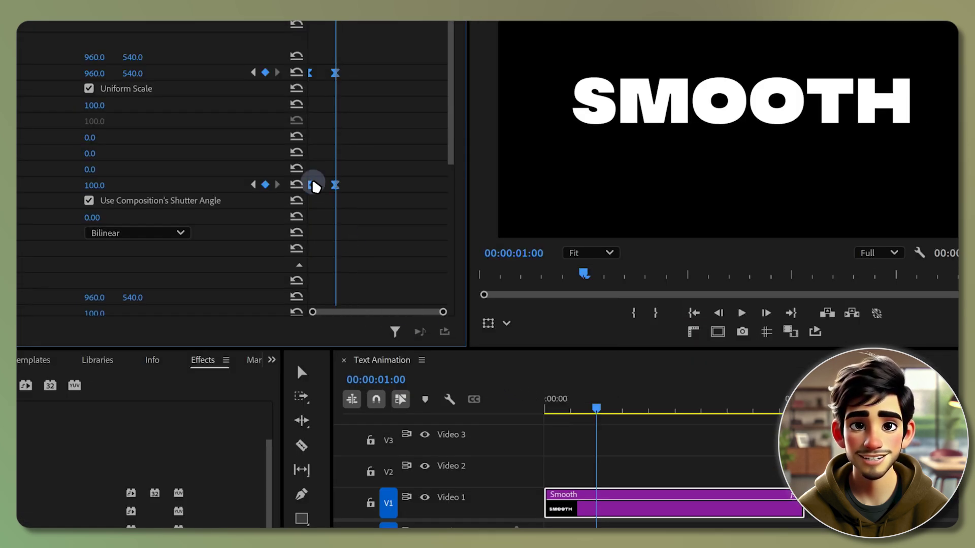
right_click(336, 186)
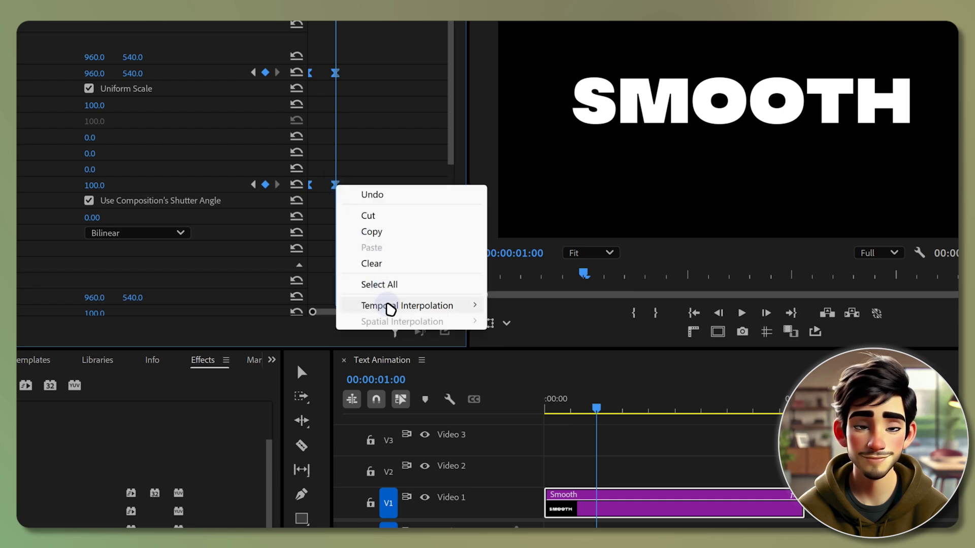
mouse_move(445, 310)
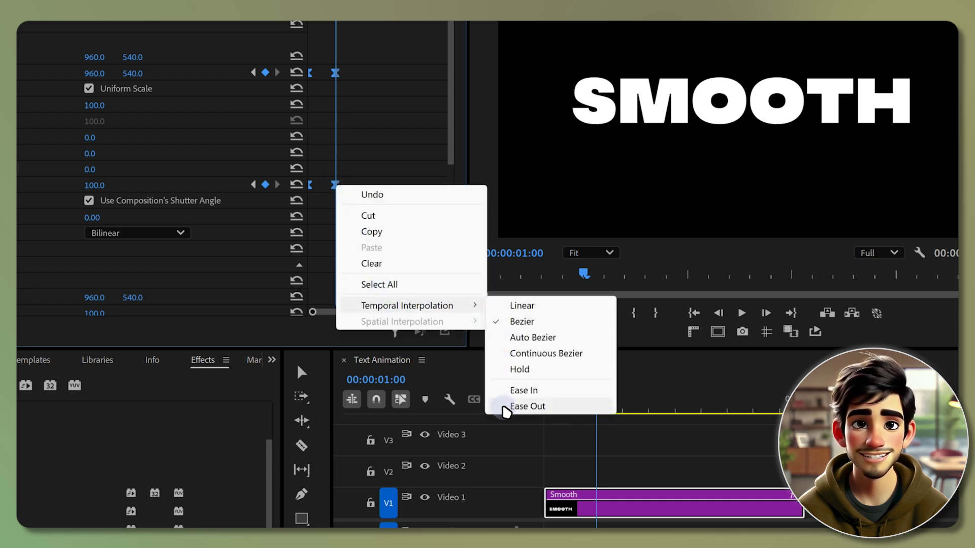
click(506, 407)
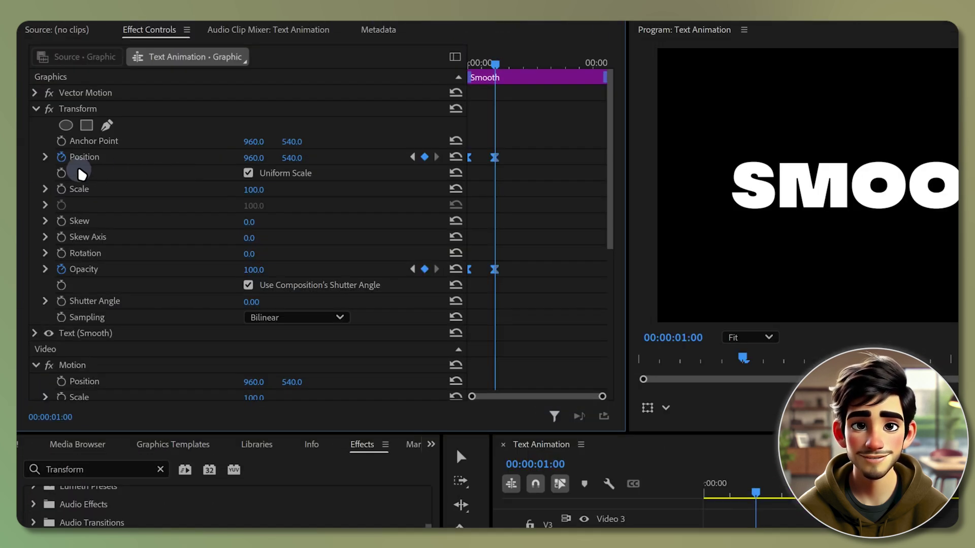
Drag the Opacity end keyframe's velocity handle for a gentler fade-in, then edit the Shutter Angle.
click(46, 158)
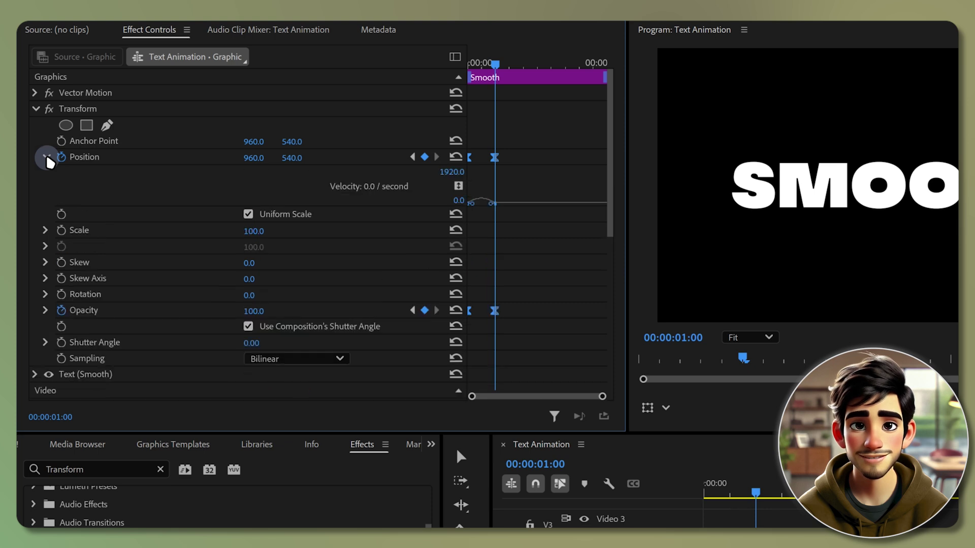
click(490, 205)
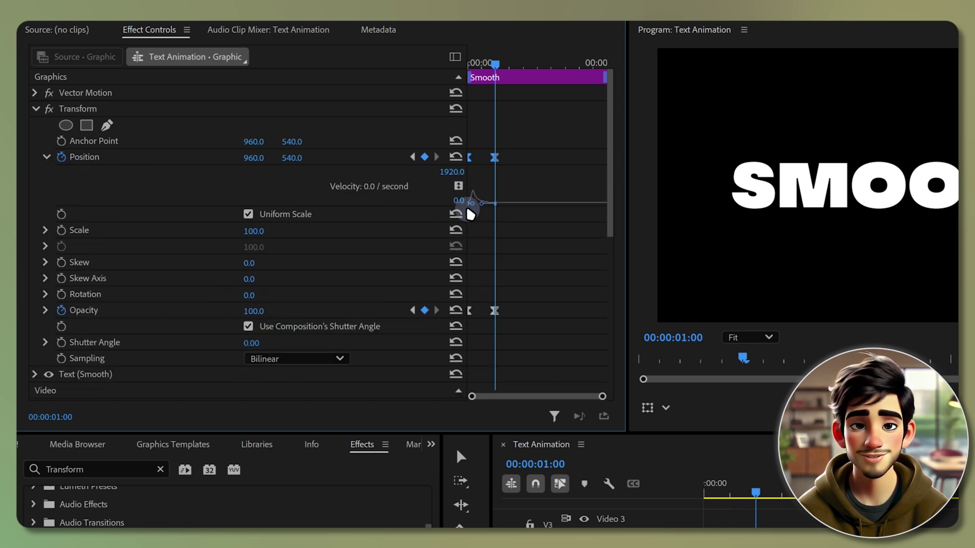
click(45, 310)
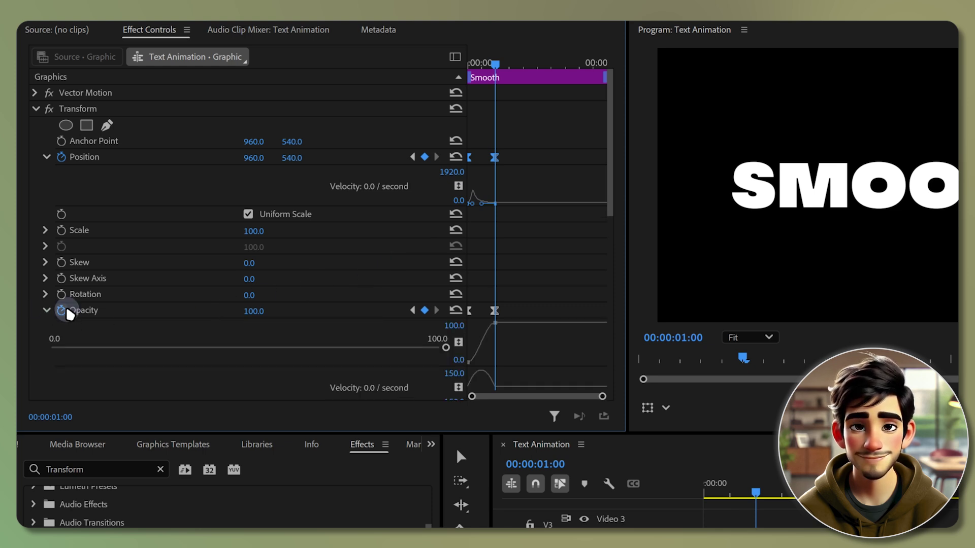
scroll(502, 308, down, 3)
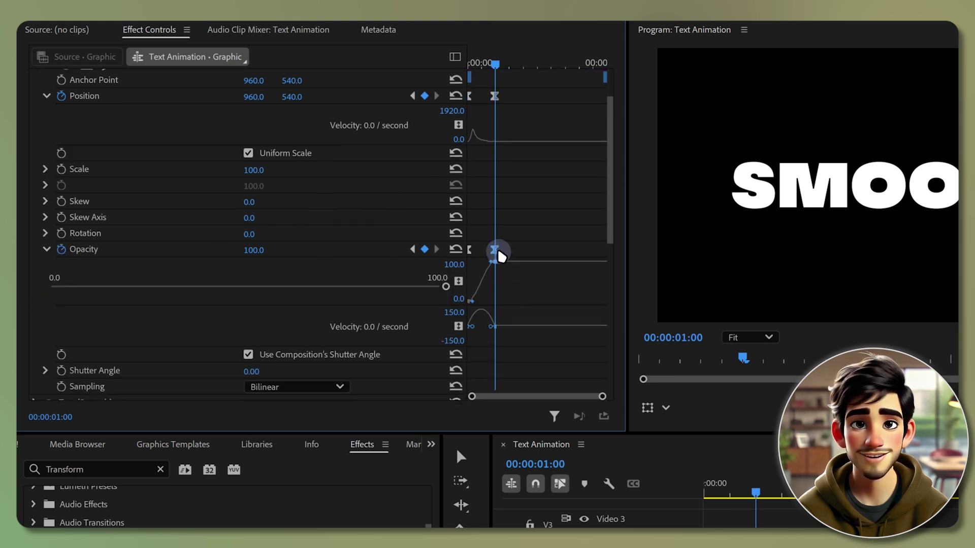
click(498, 252)
drag(486, 326, 478, 333)
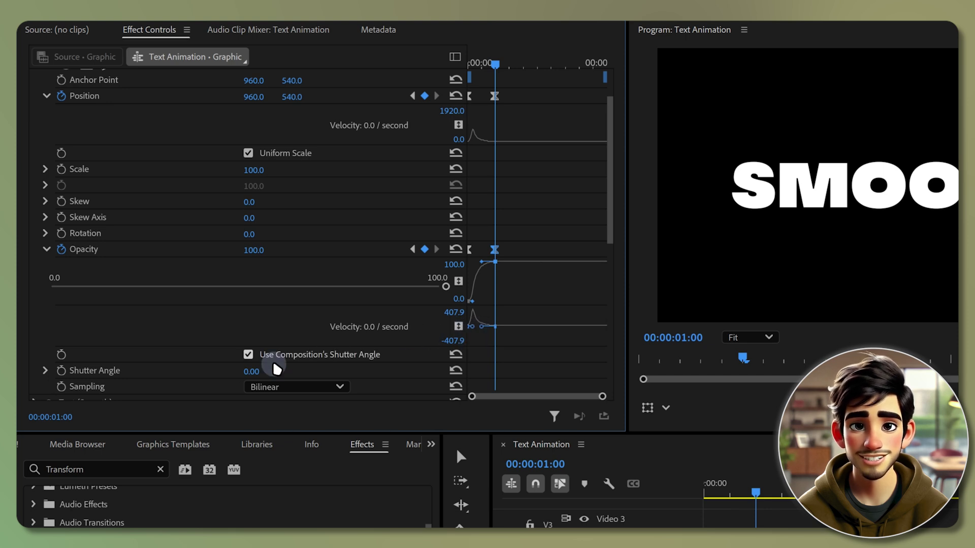
click(254, 372)
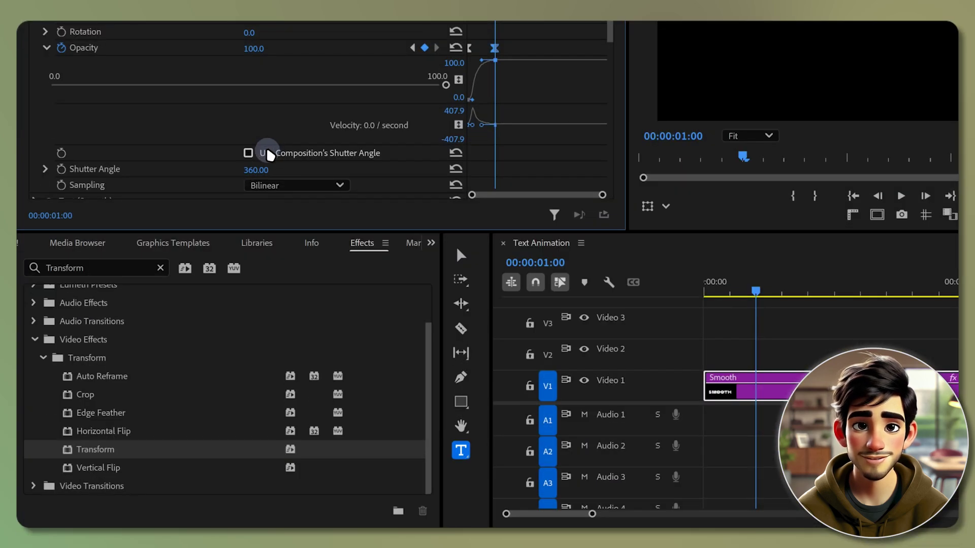
Replace the effects search with 'Crop' and drag the Crop effect onto the Smooth title clip.
click(126, 265)
double_click(127, 262)
text(Crop)
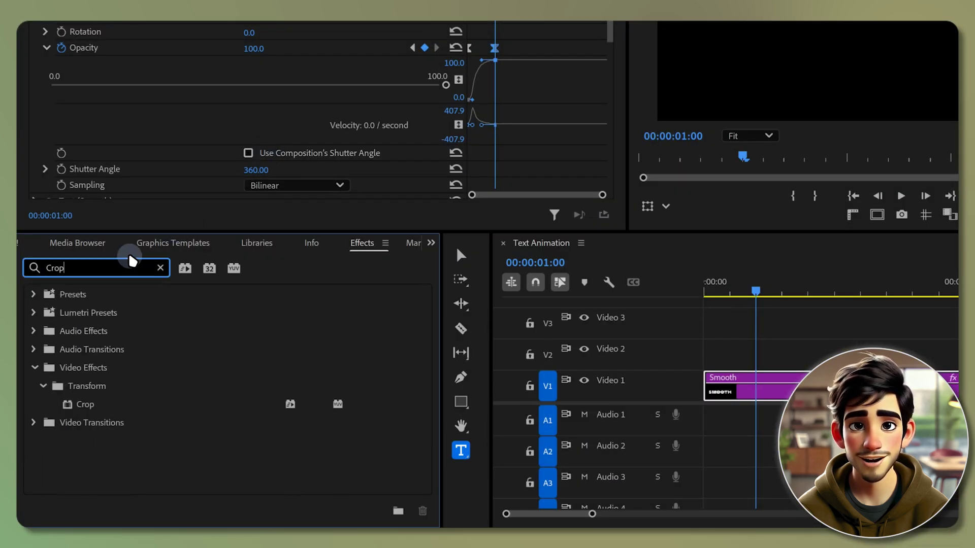
click(86, 404)
drag(319, 360, 493, 393)
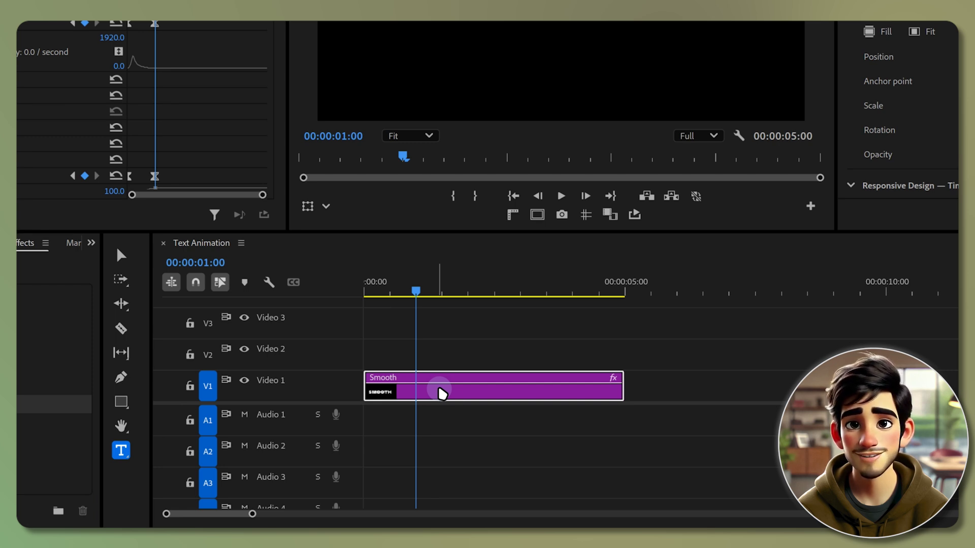
Alt-drag copies of the Smooth clip onto Video 2 through Video 6, shrinking track heights to fit.
drag(440, 394, 446, 359)
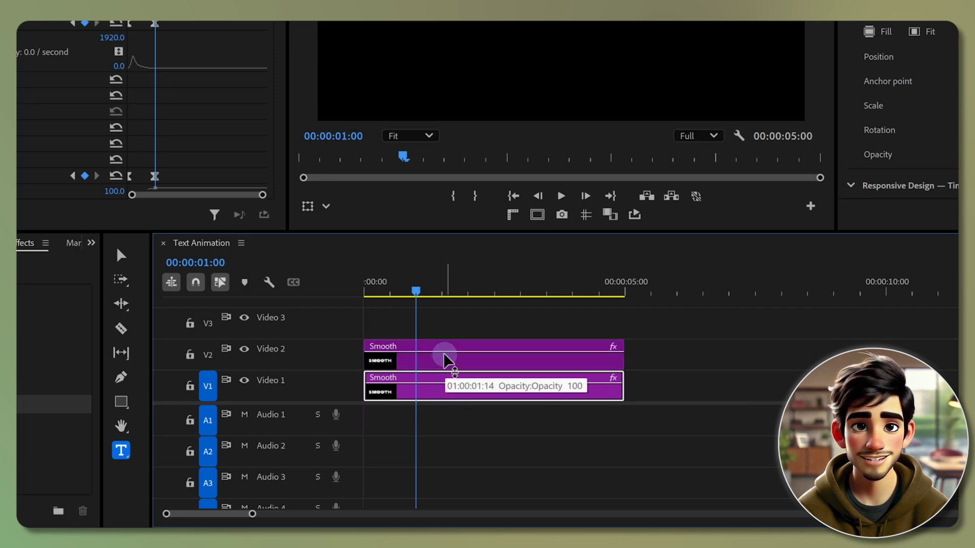
drag(444, 358, 441, 335)
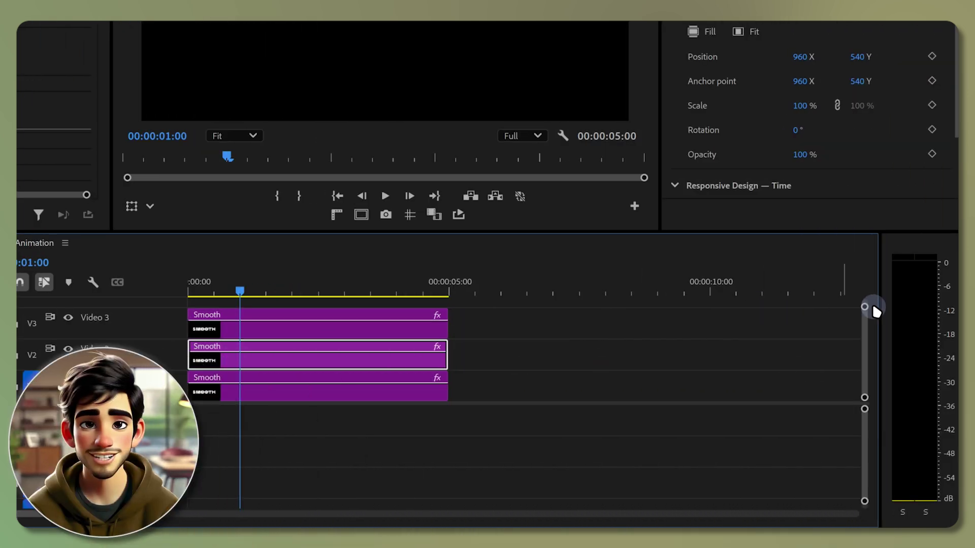
drag(865, 308, 865, 300)
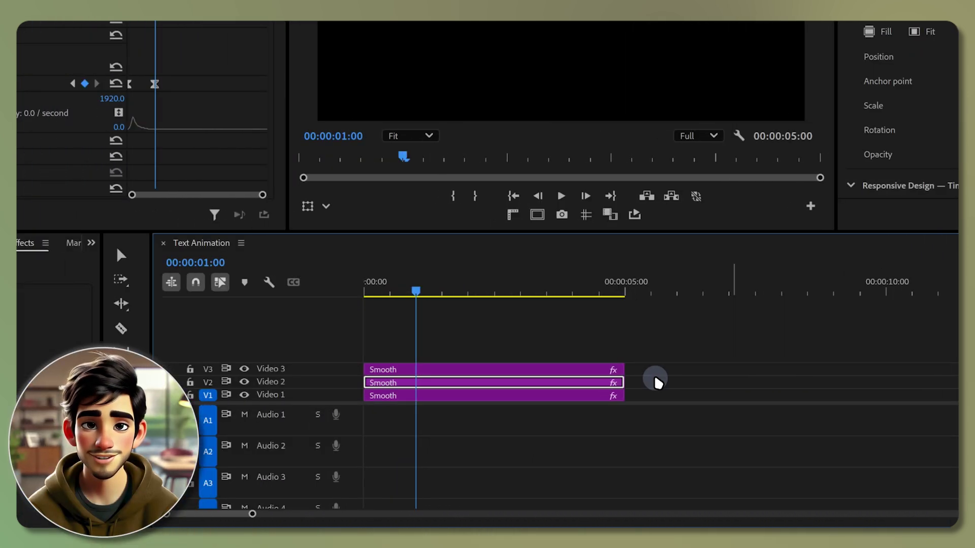
drag(353, 370, 326, 355)
drag(454, 351, 460, 331)
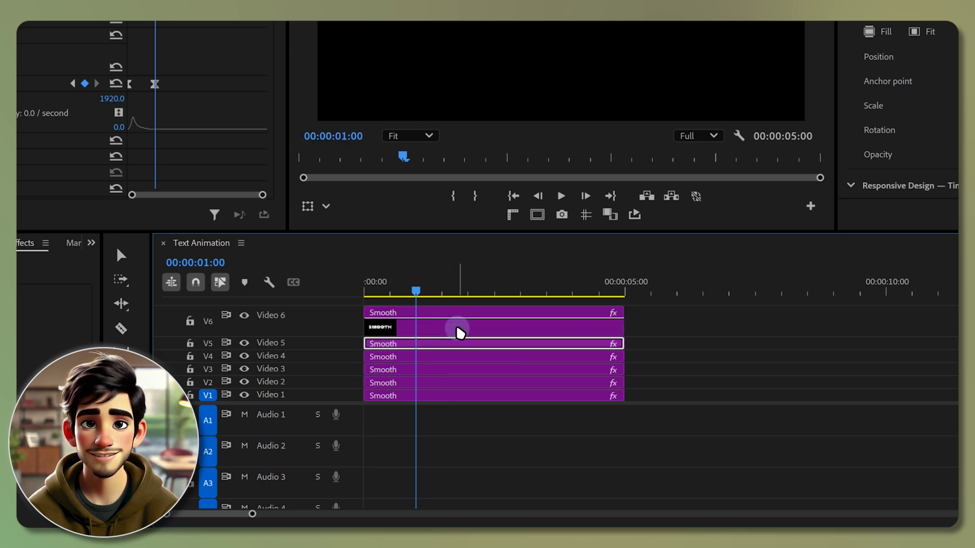
click(411, 396)
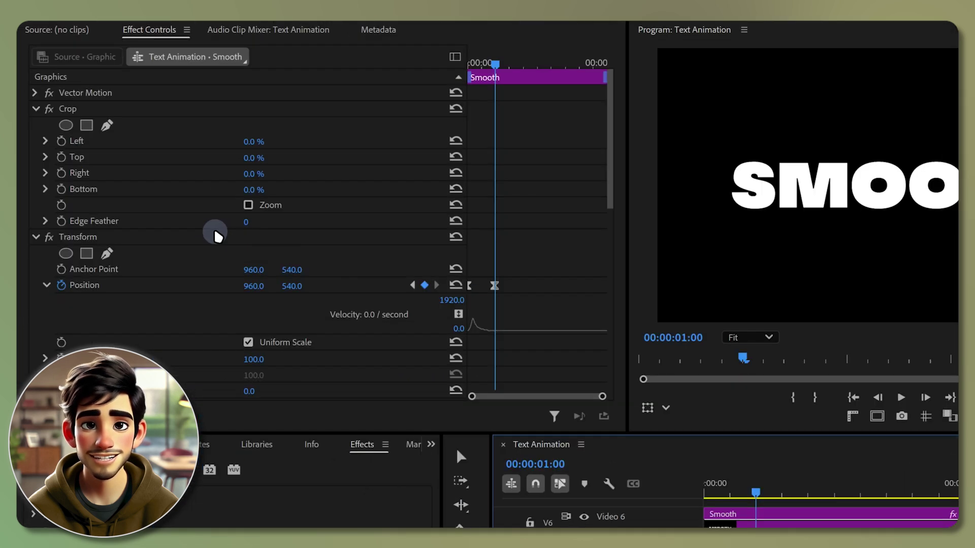
Crop the Video 1 layer to the letter S and the Video 2 layer to M.
click(71, 108)
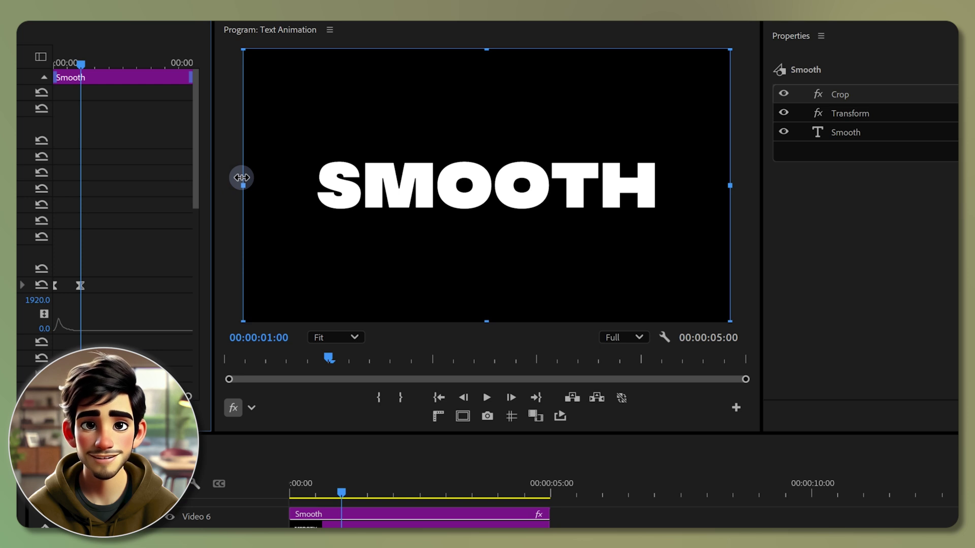
drag(242, 177, 315, 184)
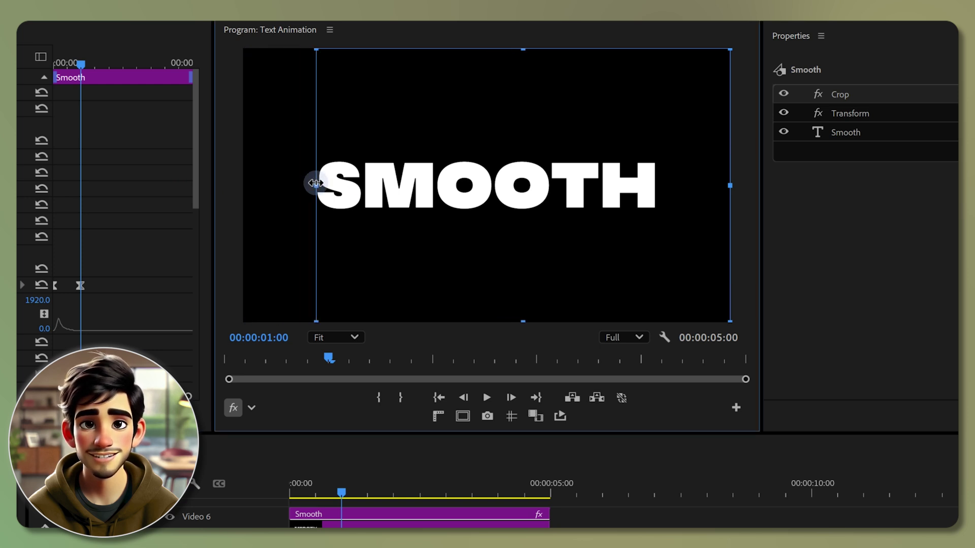
drag(732, 183, 653, 185)
drag(560, 197, 361, 191)
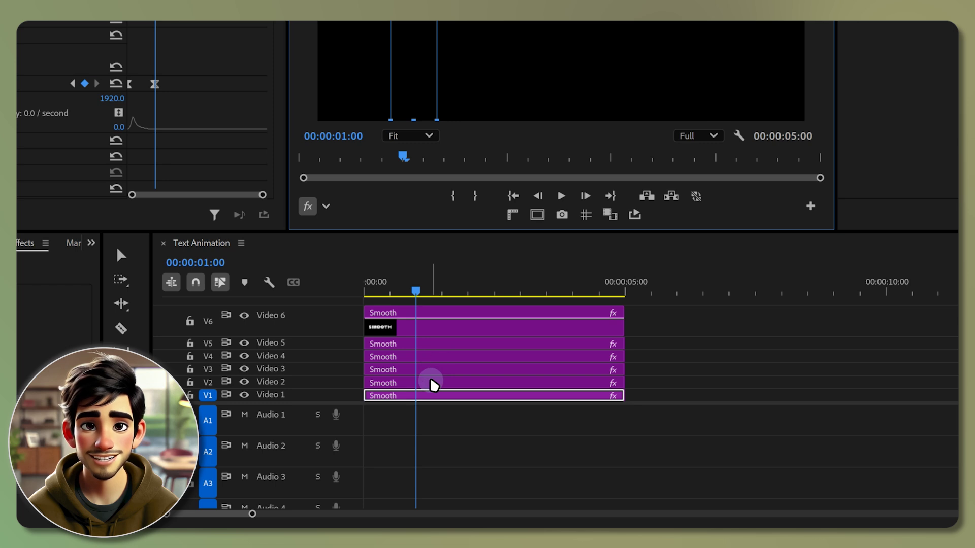
click(429, 384)
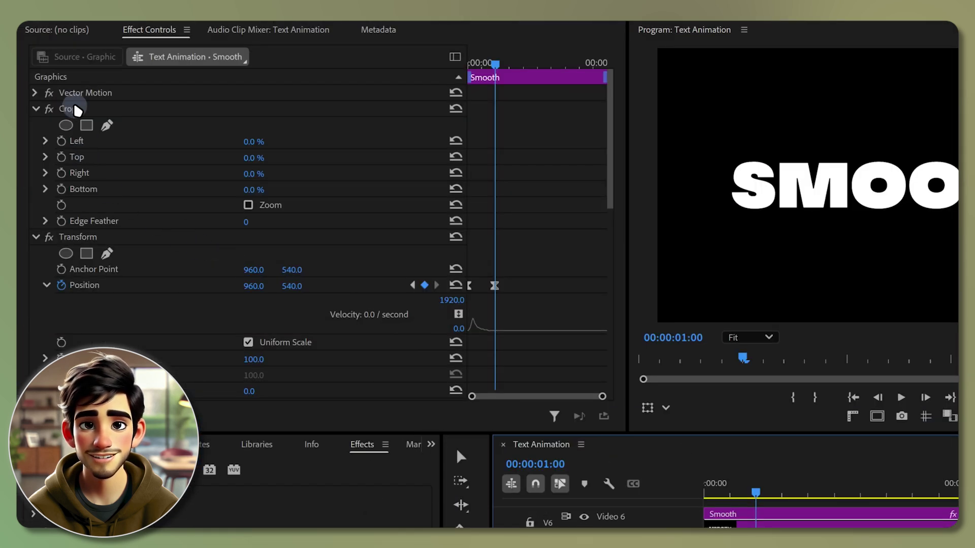
click(76, 111)
drag(657, 185, 435, 194)
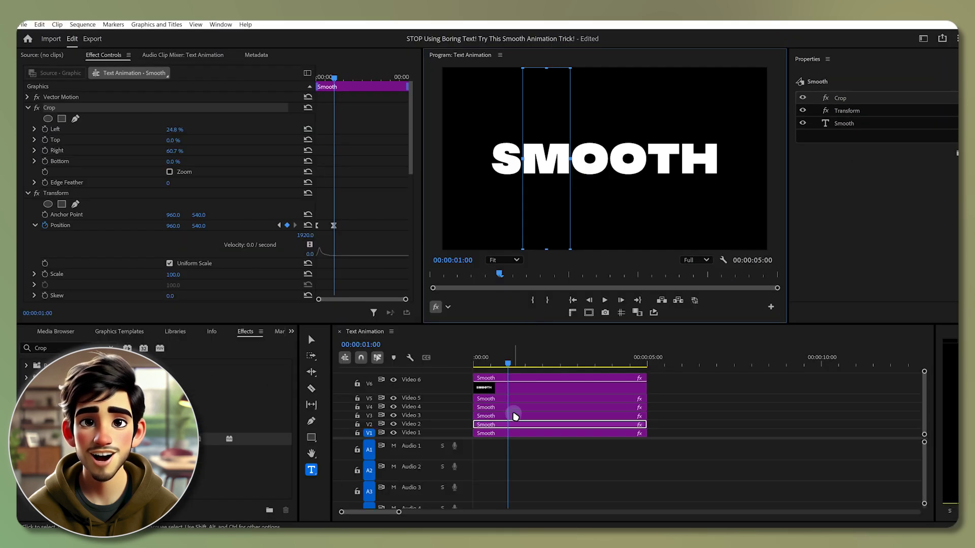
Crop the Video 3 layer to the first O and Video 4 to the second O.
click(435, 192)
drag(767, 158, 609, 164)
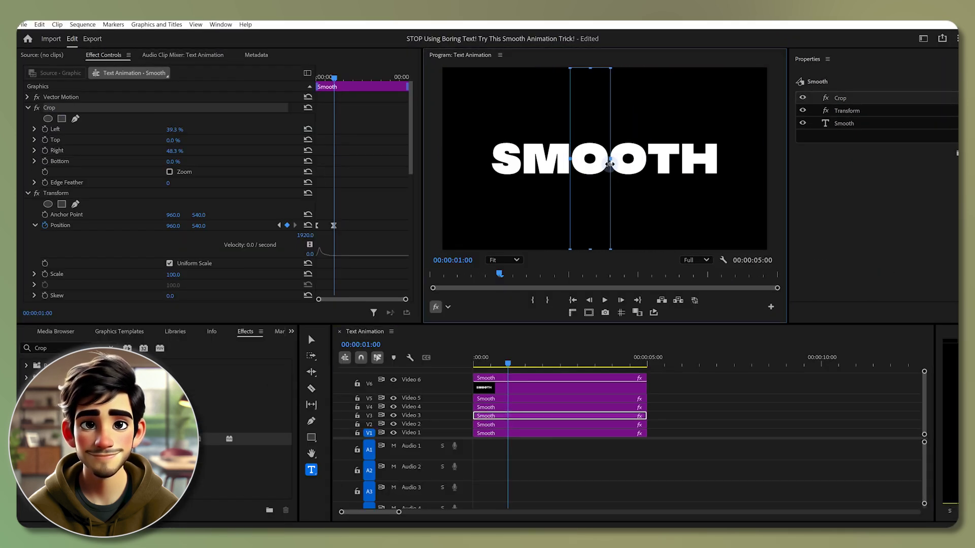
click(497, 407)
drag(442, 162, 609, 161)
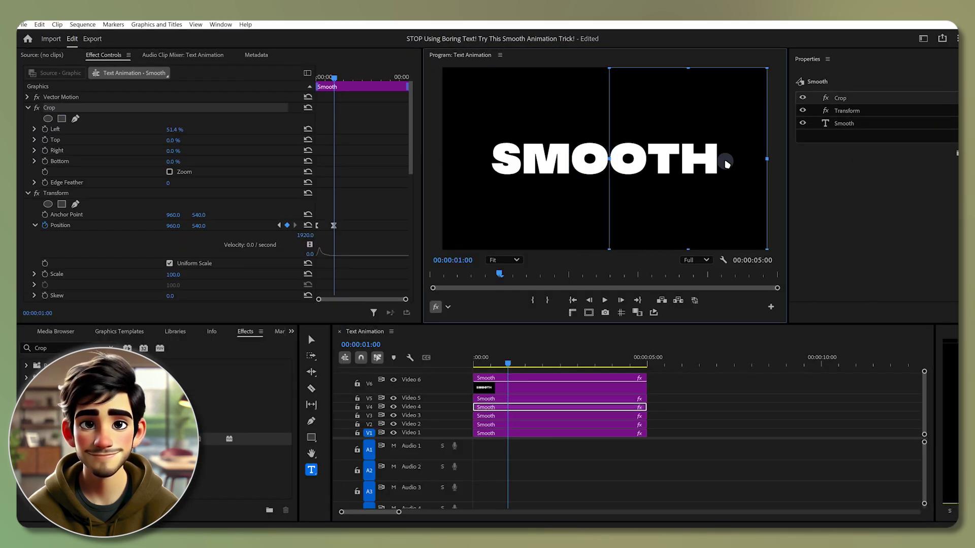
drag(767, 161, 648, 163)
Crop the Video 5 layer to the T and the top Video 6 layer to the H.
click(496, 398)
drag(444, 159, 649, 160)
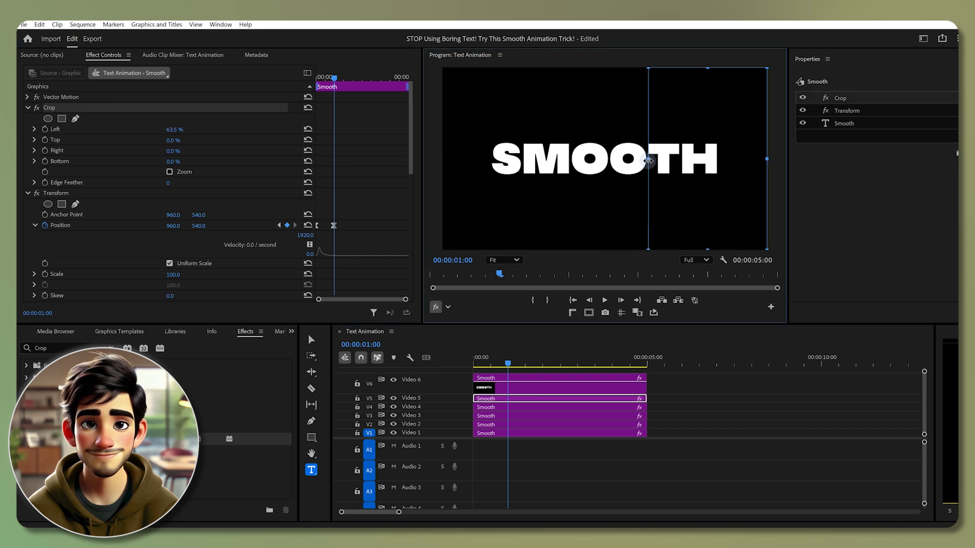
drag(763, 159, 686, 159)
click(497, 387)
drag(442, 159, 680, 159)
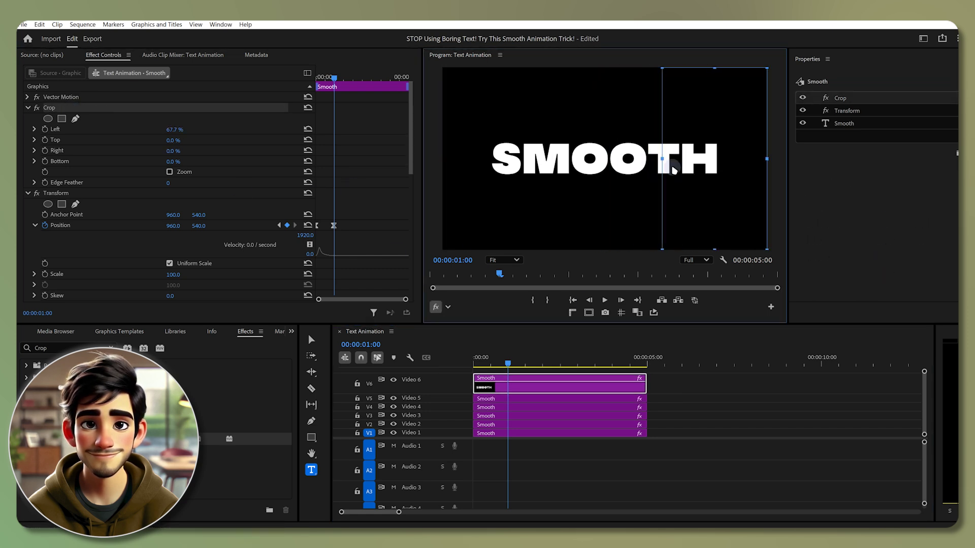
drag(763, 158, 719, 162)
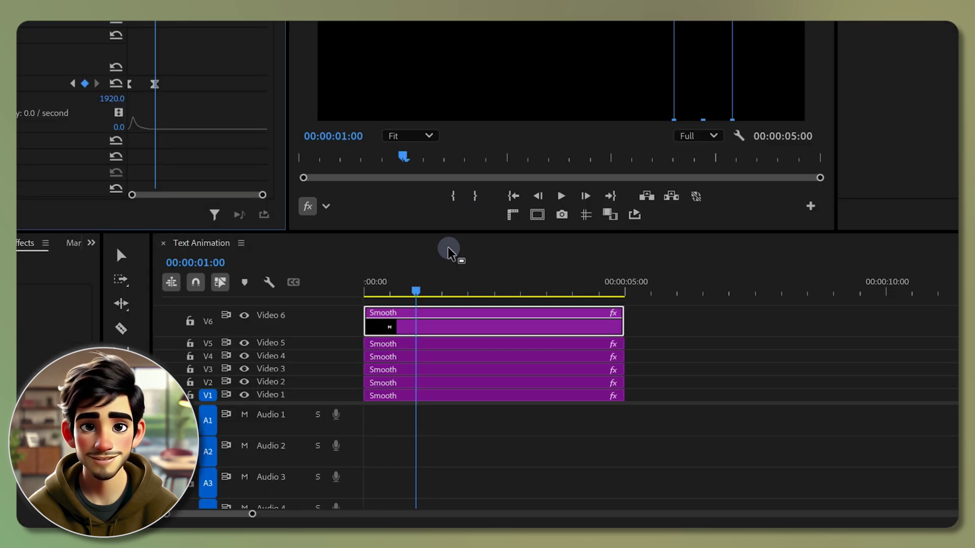
Return the playhead to the start, step forward, and slide the Video 2 clip to start a few frames later.
drag(412, 291, 346, 295)
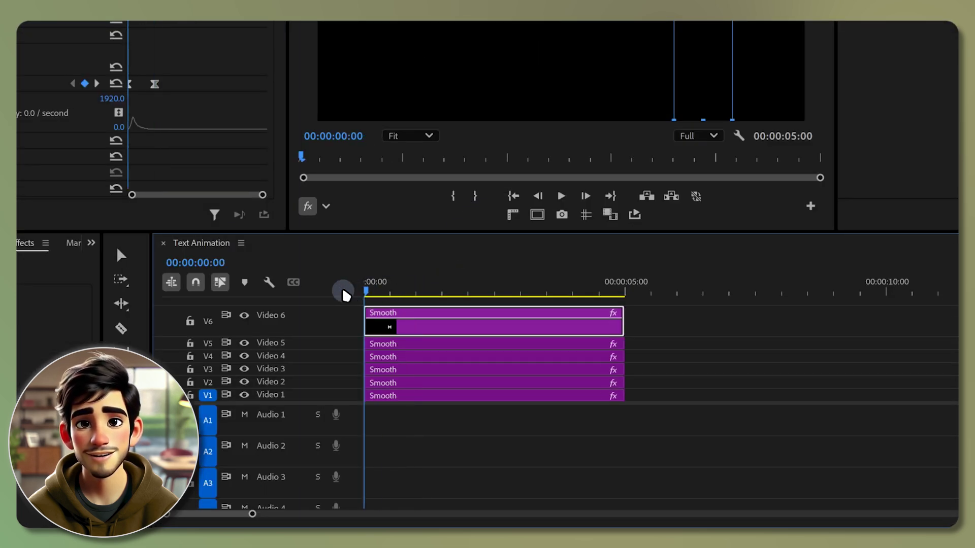
key(Right)
key(Right)
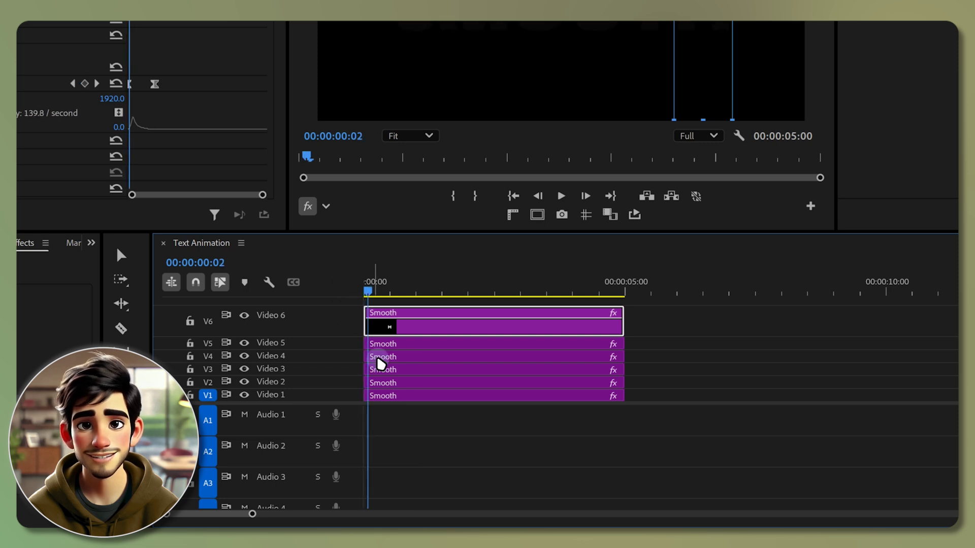
mouse_move(401, 387)
mouse_down()
mouse_move(387, 390)
mouse_move(397, 375)
mouse_up()
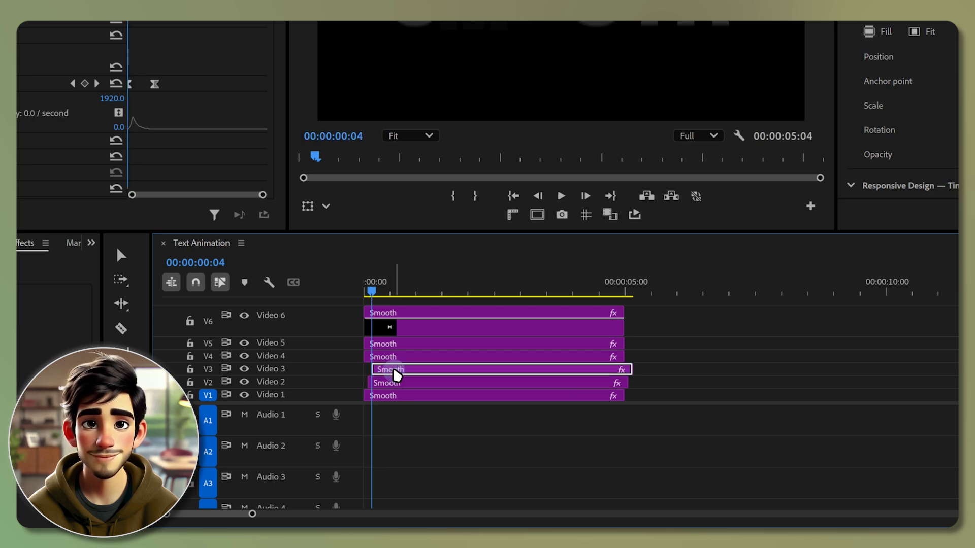